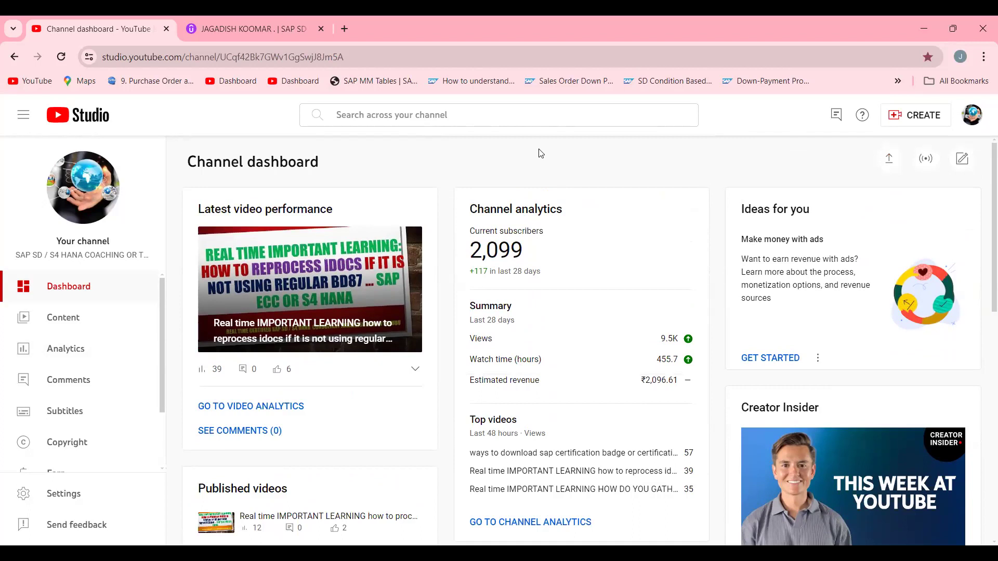
# Step: Open the Udemy instructor profile and look through the SAP SD courses on its first course page
pyautogui.click(243, 29)
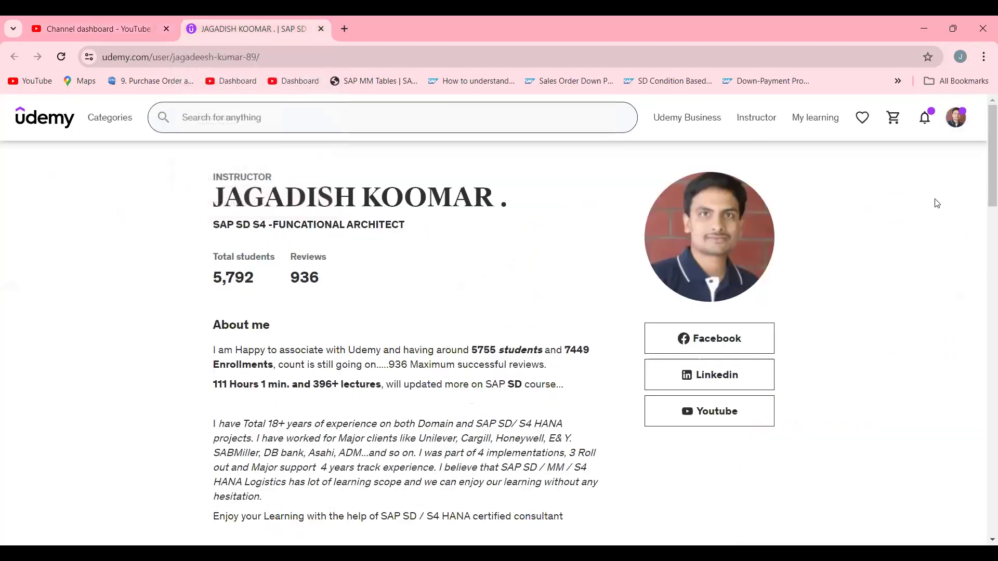
pyautogui.moveTo(983, 186); pyautogui.dragTo(982, 284)
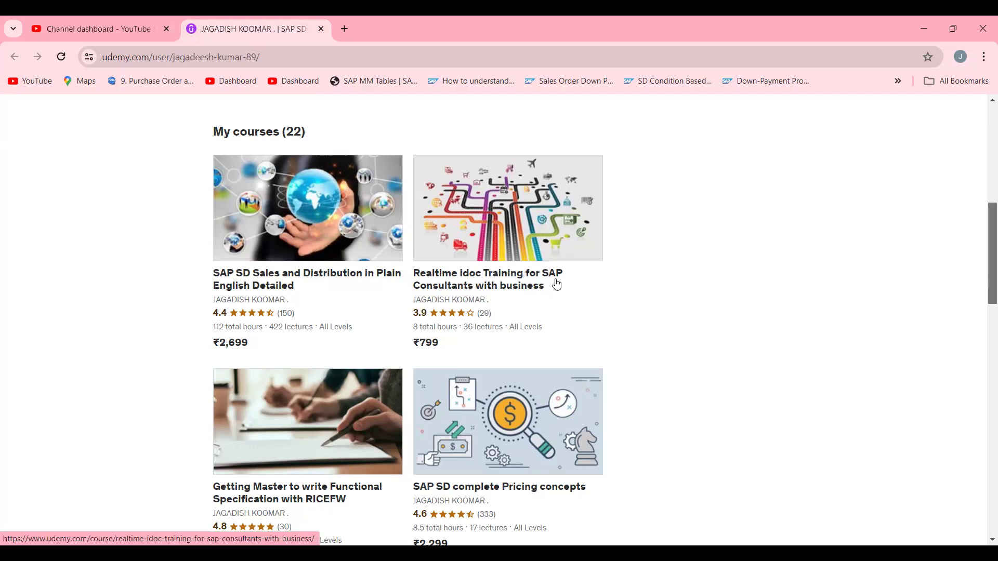
pyautogui.moveTo(986, 240); pyautogui.dragTo(981, 306)
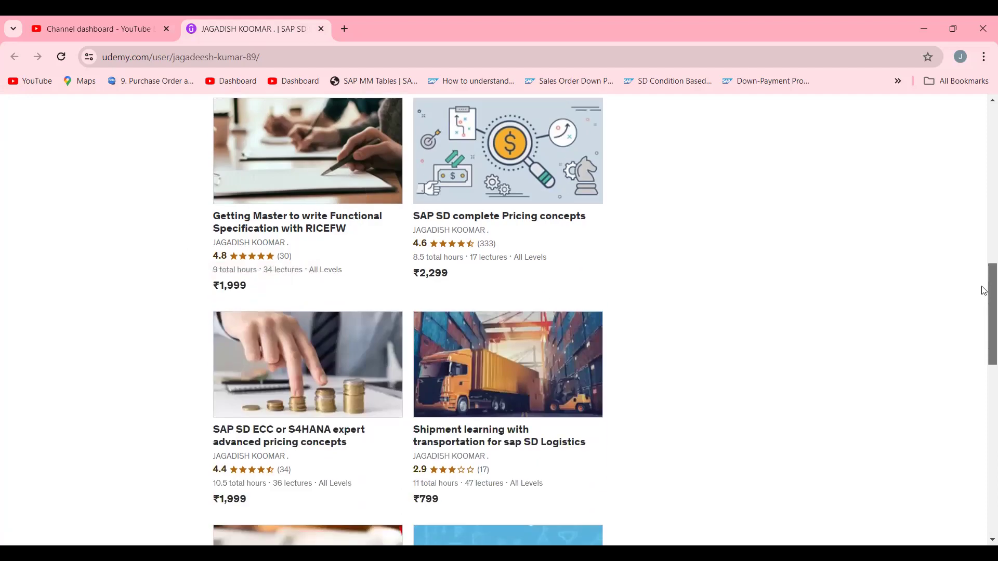
pyautogui.moveTo(984, 291); pyautogui.dragTo(982, 237)
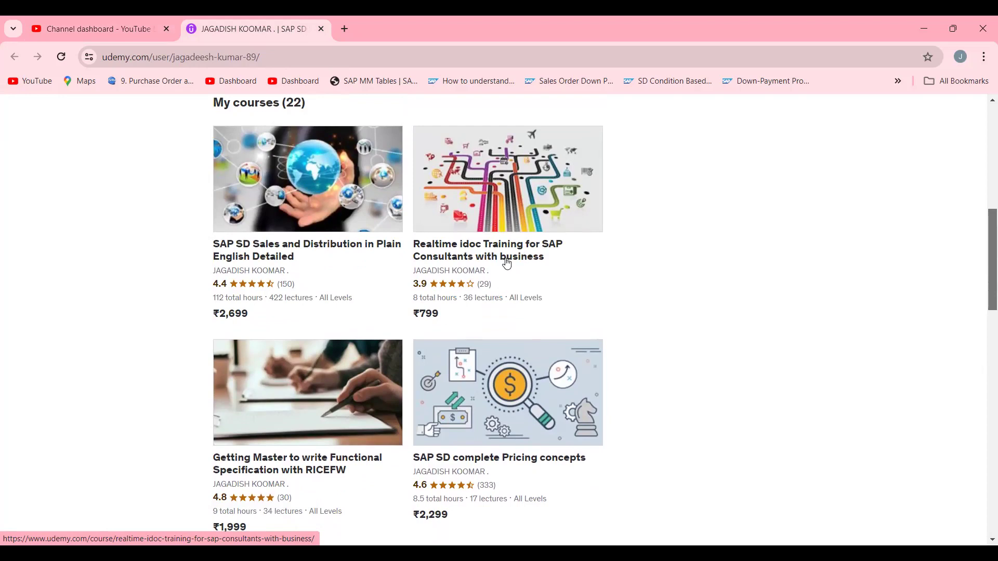
pyautogui.moveTo(989, 268); pyautogui.dragTo(984, 307)
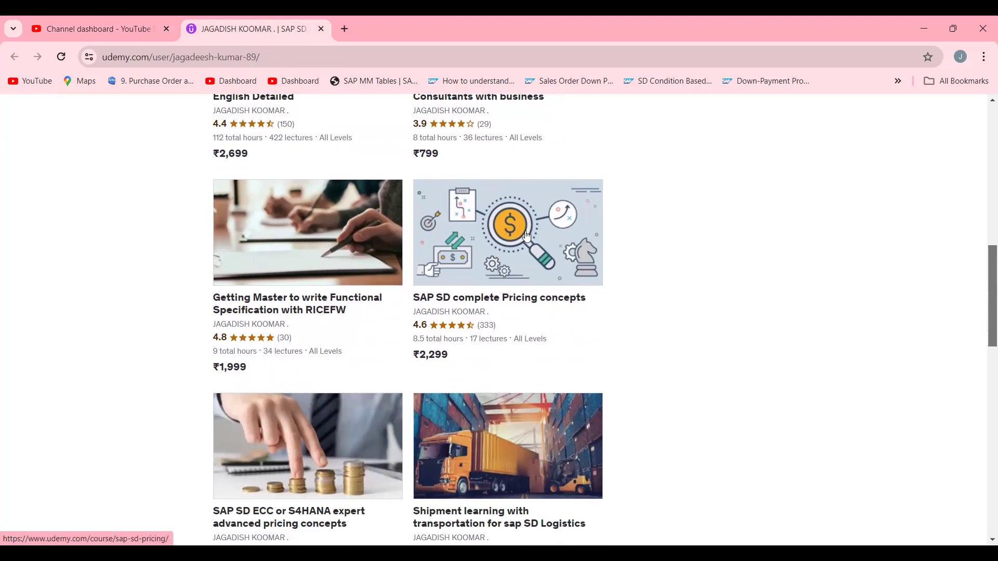
pyautogui.scroll(-1, 984, 273)
pyautogui.scroll(-2, 984, 273)
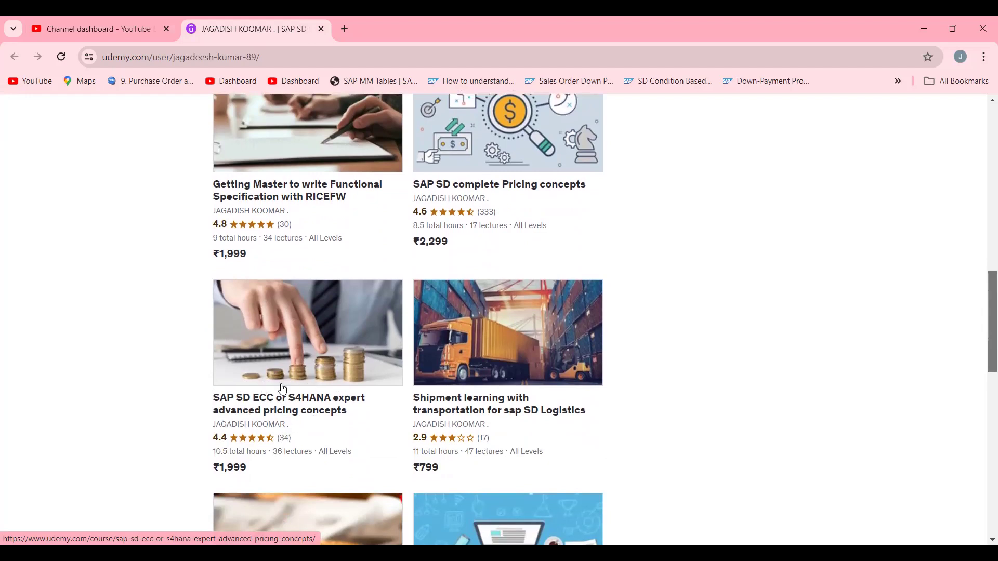
# Step: Examine page 3 of the instructor's course list, and return to page 1 and the profile summary
pyautogui.moveTo(984, 322); pyautogui.dragTo(983, 456)
pyautogui.click(434, 390)
pyautogui.moveTo(983, 450); pyautogui.dragTo(983, 403)
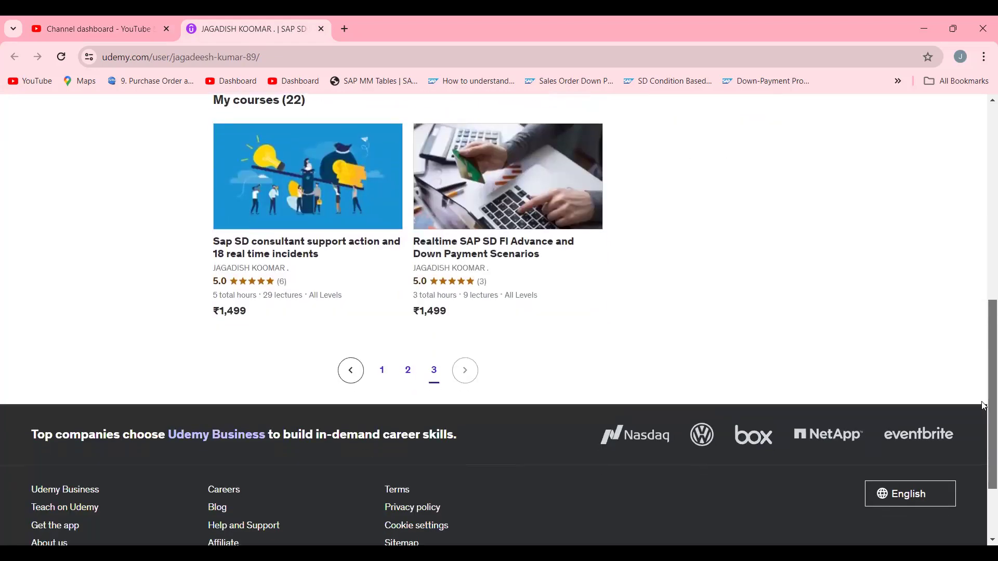
pyautogui.scroll(9, 975, 337)
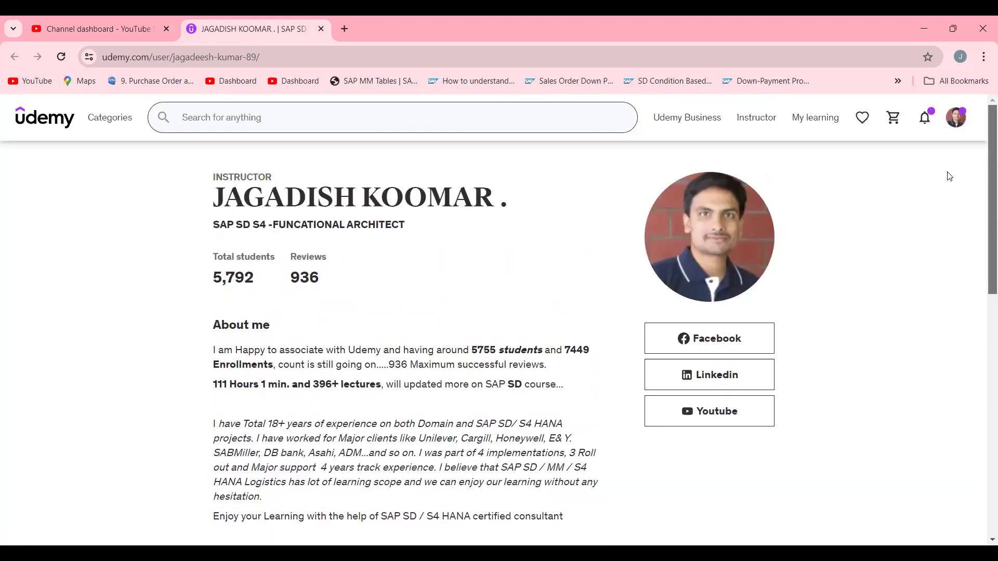
pyautogui.scroll(-8, 499, 320)
pyautogui.scroll(3, 499, 320)
pyautogui.scroll(-5, 523, 448)
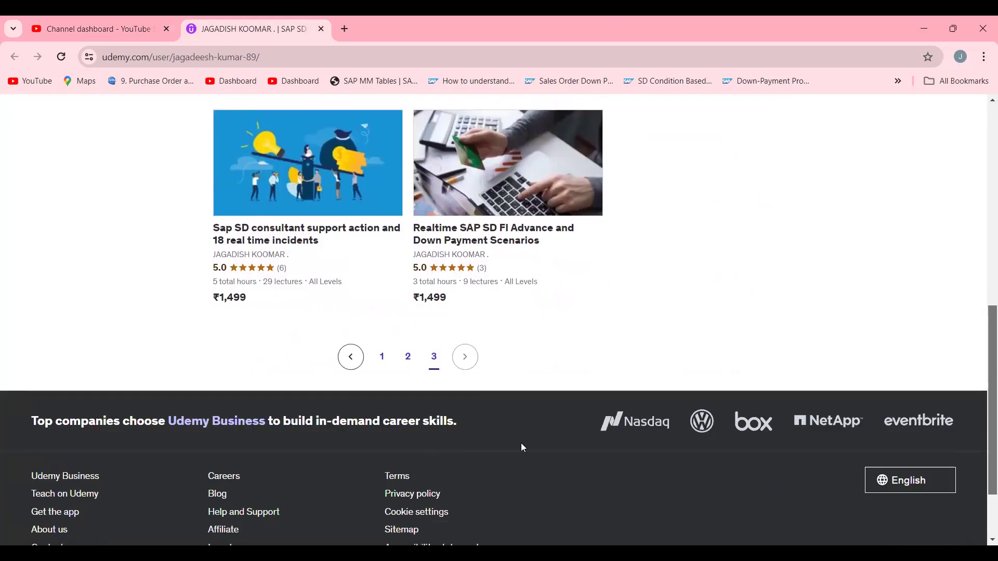
pyautogui.click(382, 356)
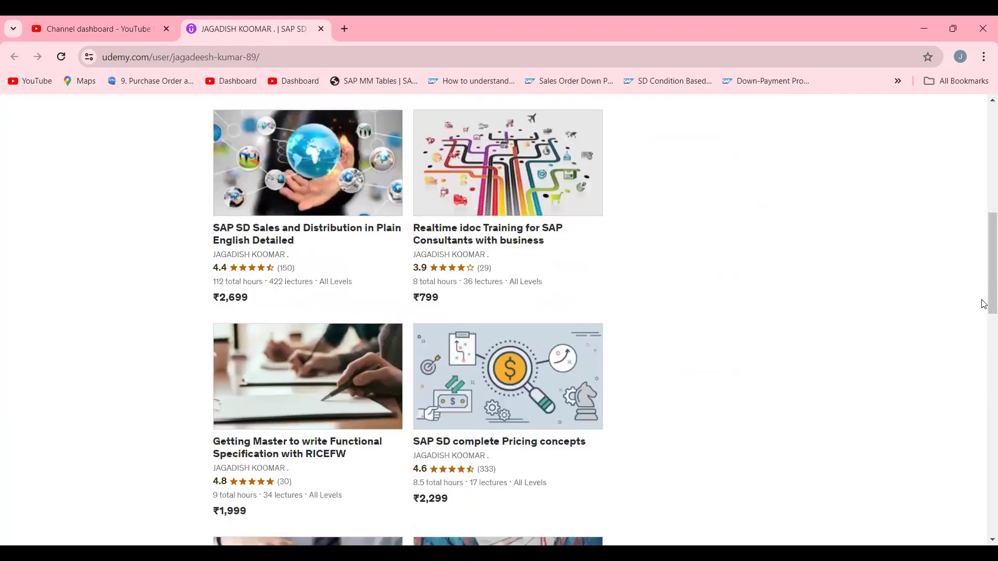
pyautogui.moveTo(983, 304); pyautogui.dragTo(984, 205)
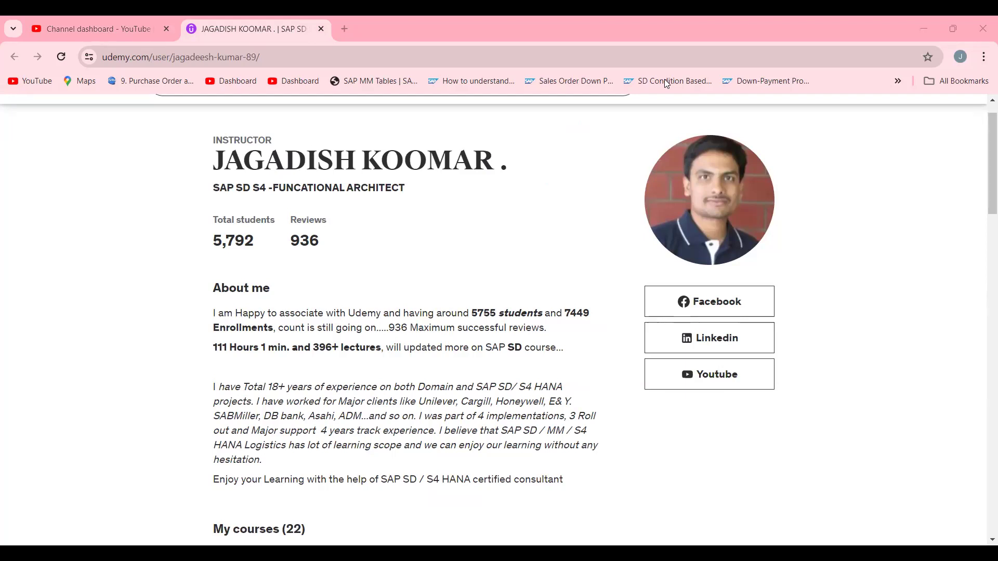
# Step: Switch to SAP GUI and try to open transaction VF03
pyautogui.hotkey('alt', 'Tab')
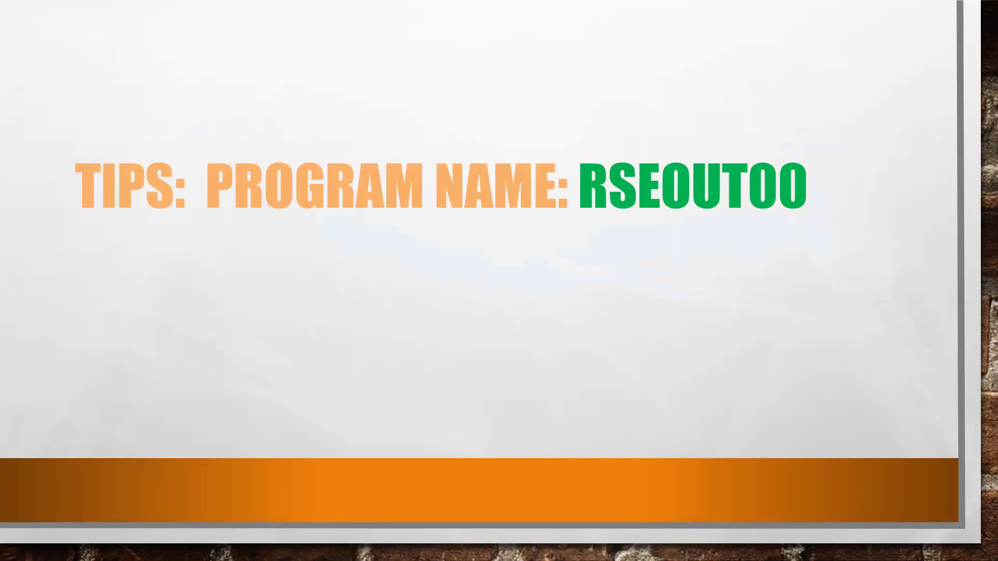
pyautogui.write('F03')
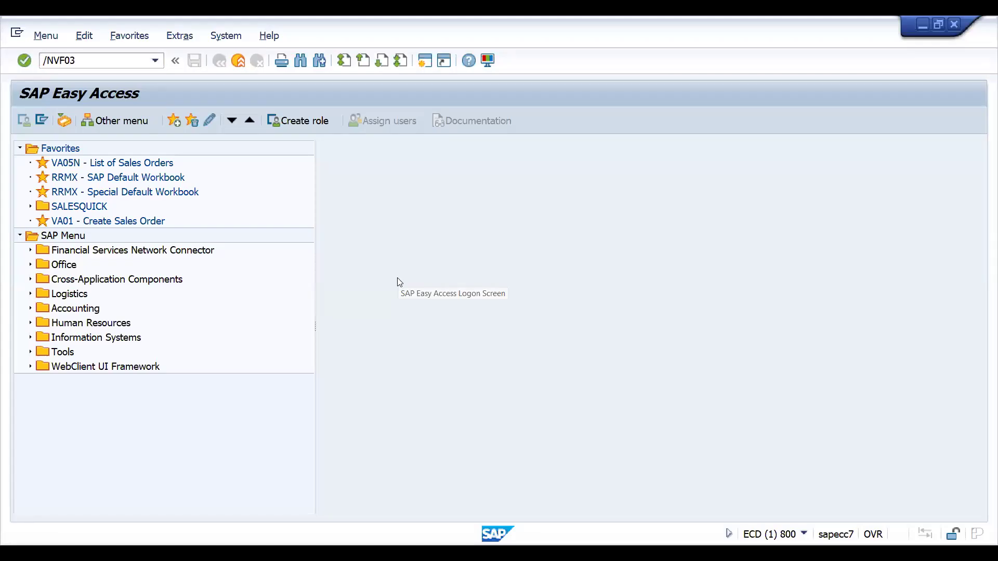
pyautogui.press('Return')
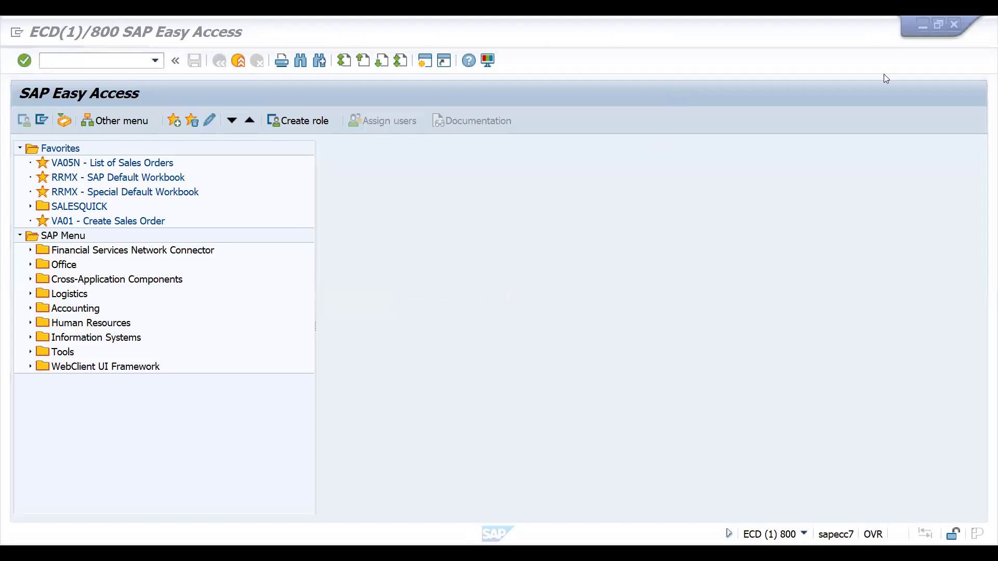
# Step: Open transaction WE02 and execute its selection screen to list the IDocs
pyautogui.click(112, 60)
pyautogui.write('we02')
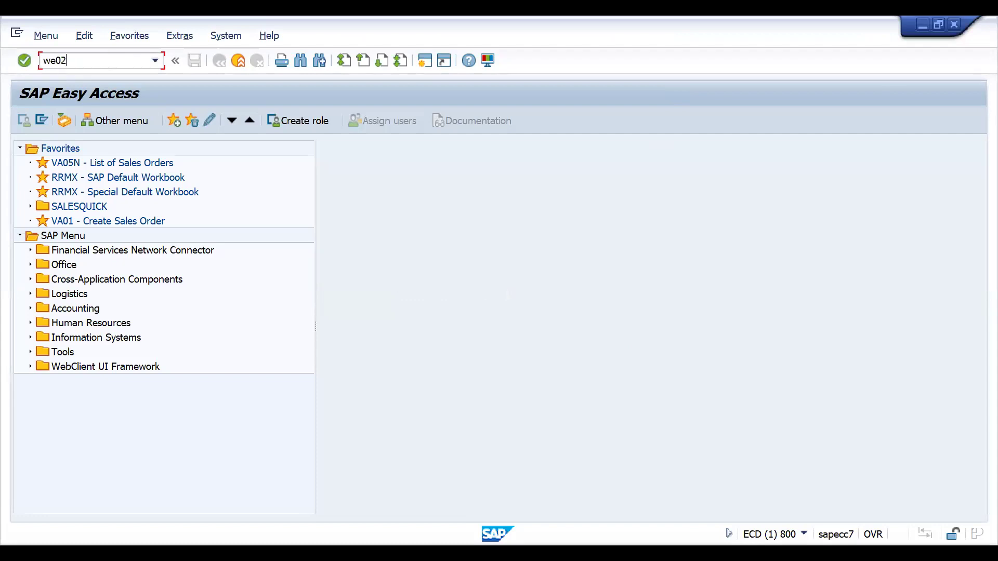
pyautogui.press('Return')
pyautogui.click(24, 120)
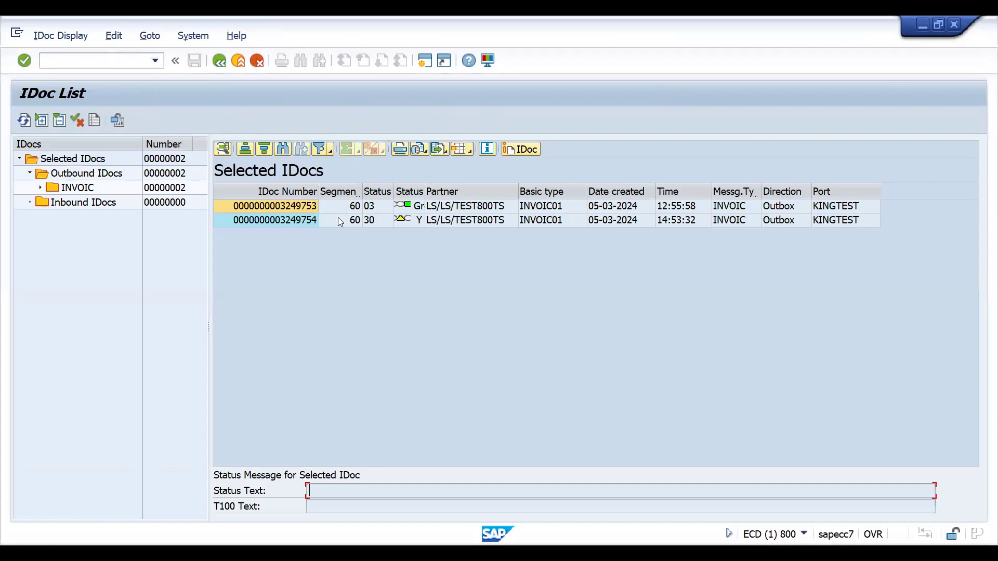
# Step: Copy the number of the INVOIC IDoc with status 30 and open the ABAP Editor with transaction SE38
pyautogui.click(282, 221)
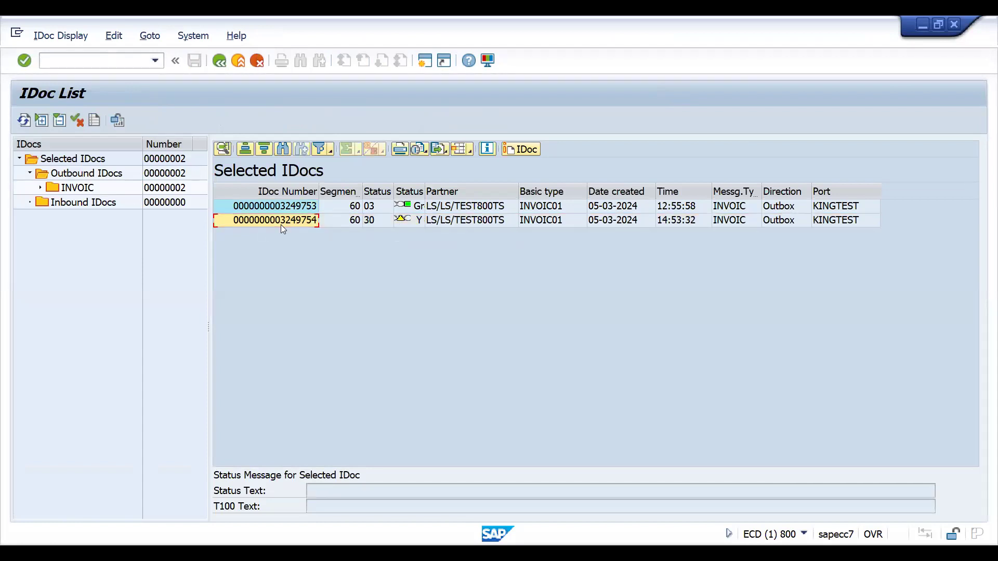
pyautogui.click(281, 225)
pyautogui.click(88, 63)
pyautogui.write('/n')
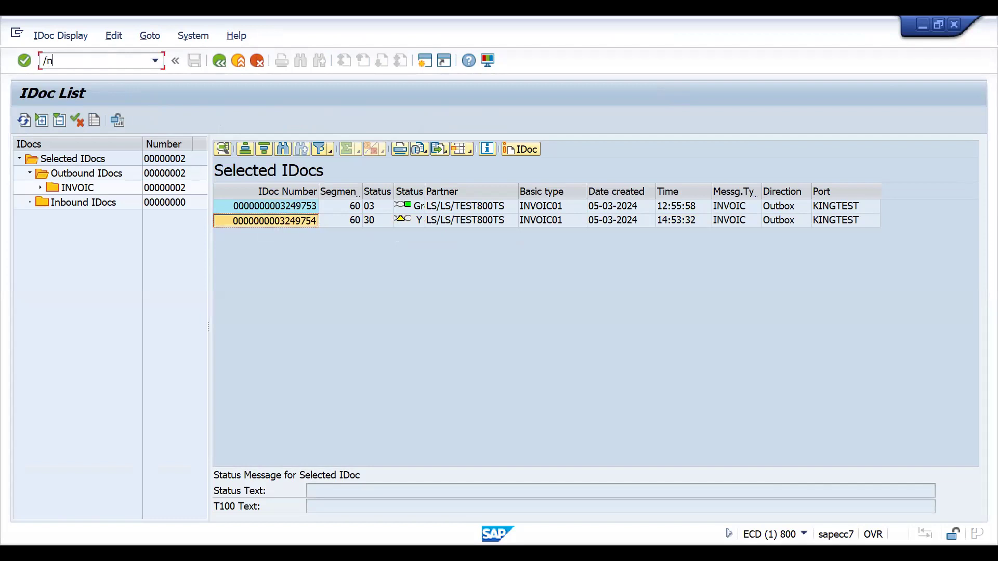
pyautogui.write('se38')
pyautogui.press('Return')
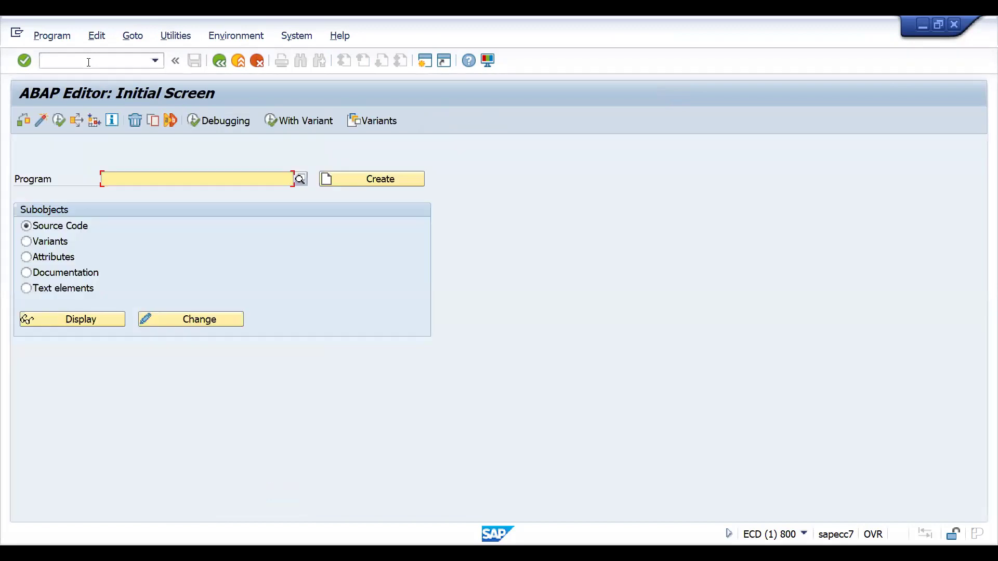
pyautogui.hotkey('ctrl', 'v')
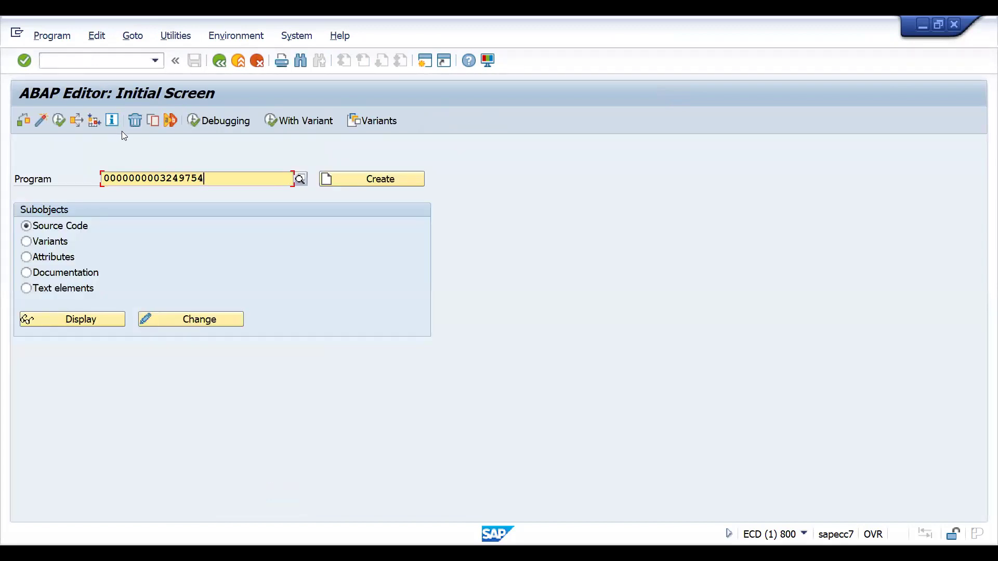
pyautogui.press('BackSpace')
pyautogui.press('BackSpace')
pyautogui.press('BackSpace')
pyautogui.press('BackSpace')
pyautogui.press('BackSpace')
pyautogui.press('BackSpace')
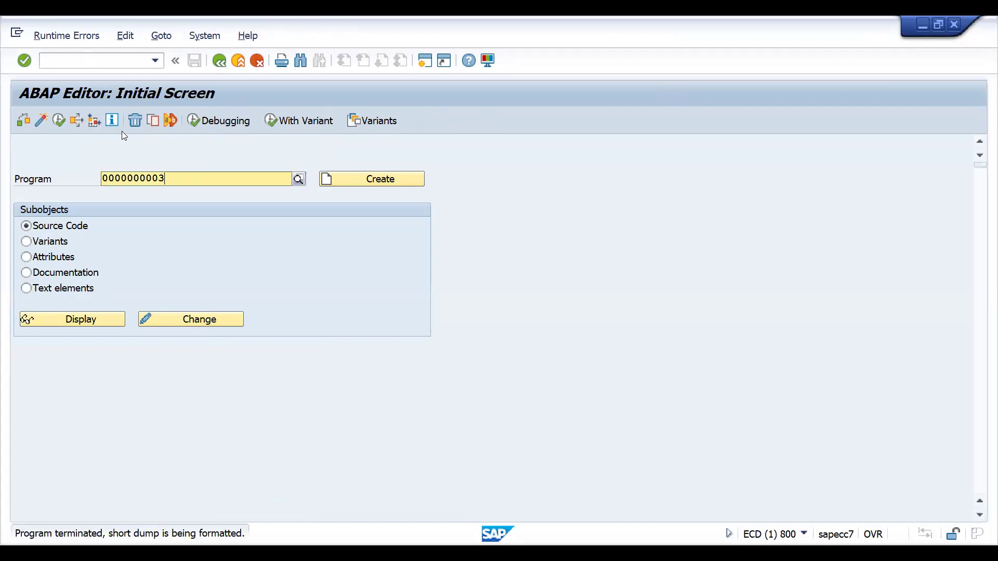
# Step: Restart the ABAP Editor initial screen with transaction SE38
pyautogui.write('s')
pyautogui.press('BackSpace')
pyautogui.write('/nse2')
pyautogui.press('BackSpace')
pyautogui.write('3')
pyautogui.press('Return')
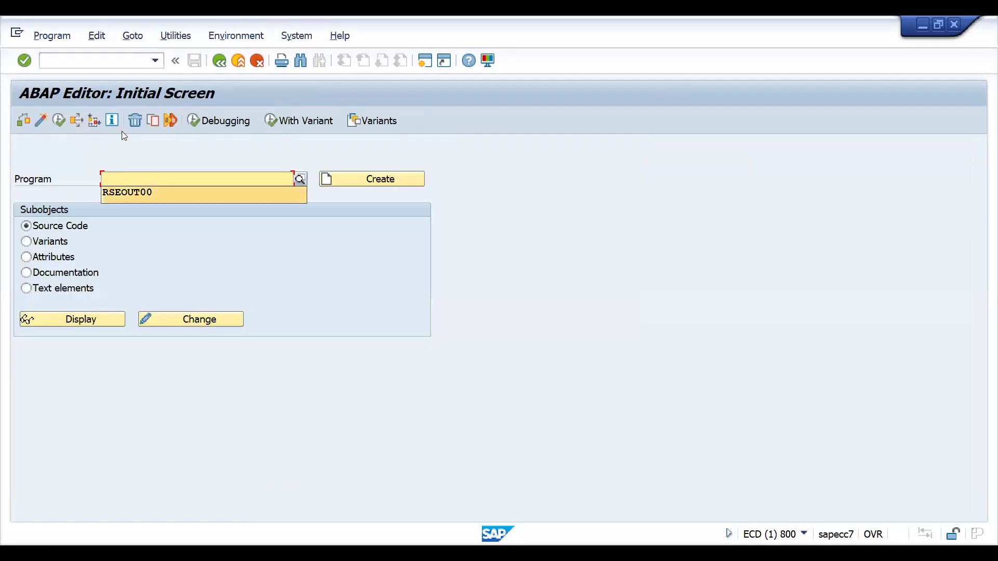
# Step: Set the program to RSEOUT00 and execute it to reach the IDoc processing selection screen
pyautogui.press('Down')
pyautogui.press('Return')
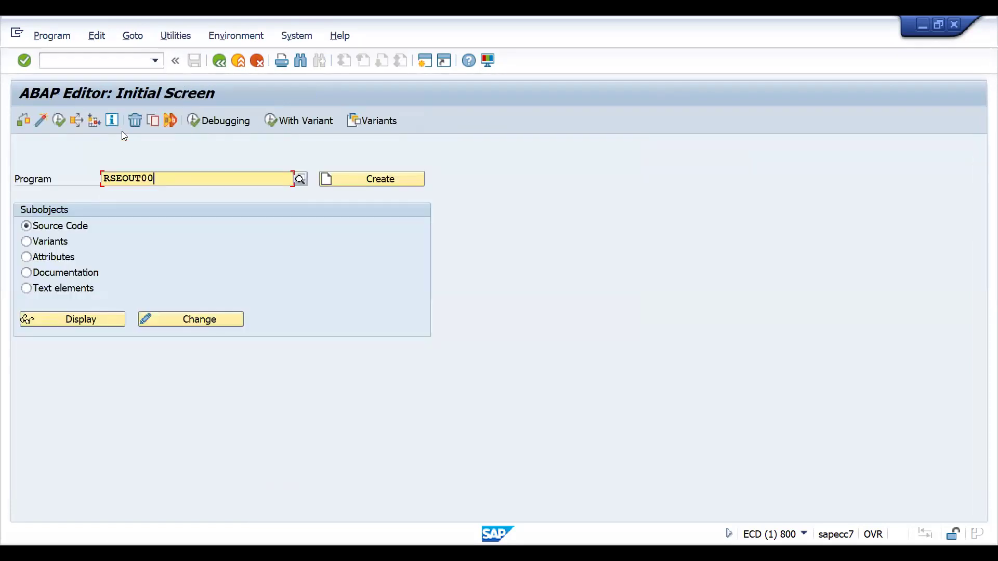
pyautogui.click(61, 122)
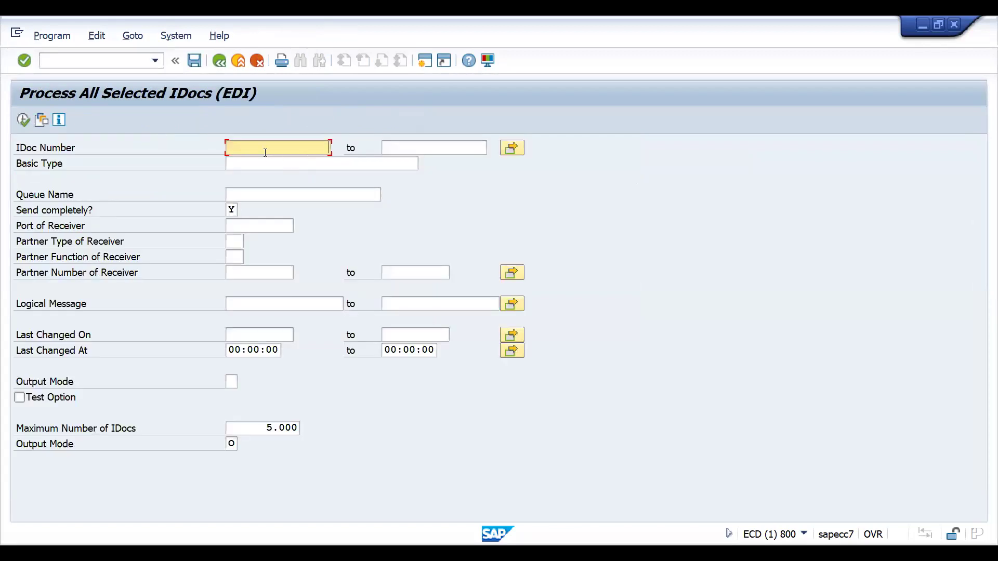
pyautogui.hotkey('ctrl', 'v')
pyautogui.click(23, 120)
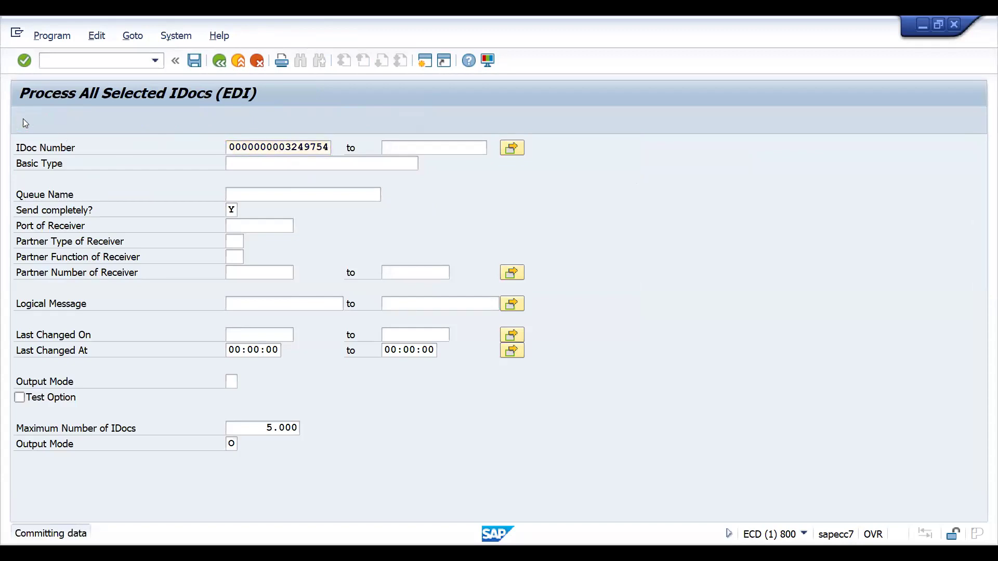
pyautogui.click(425, 436)
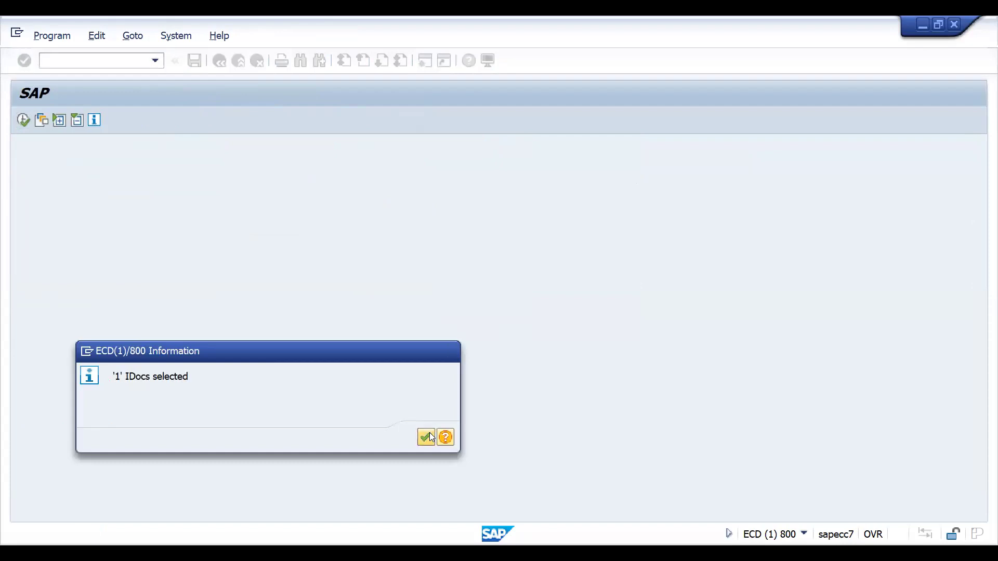
# Step: List the IDocs again in transaction WE02 and check the status of the reprocessed INVOIC IDoc
pyautogui.click(119, 60)
pyautogui.write('/nwe02')
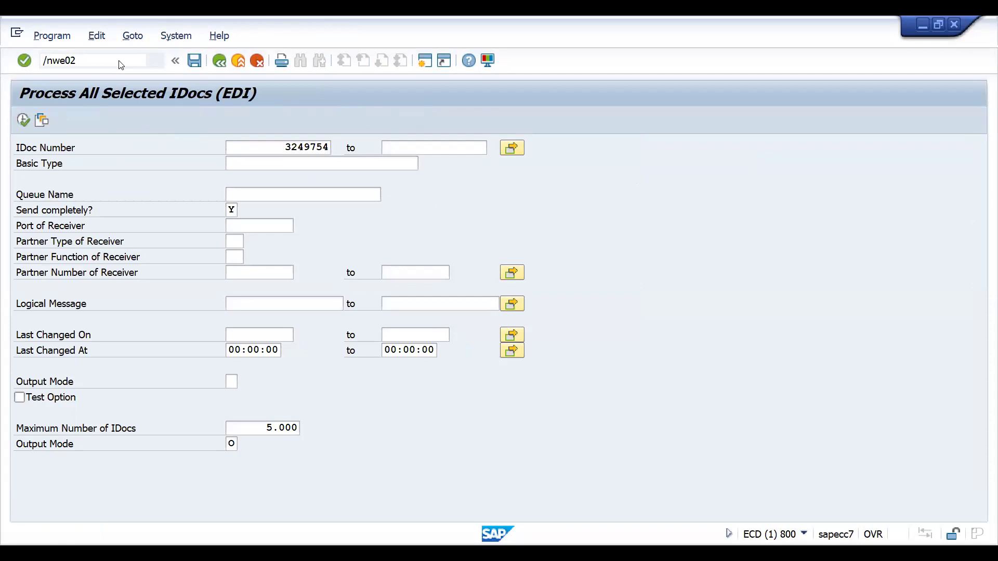
pyautogui.press('Return')
pyautogui.click(23, 120)
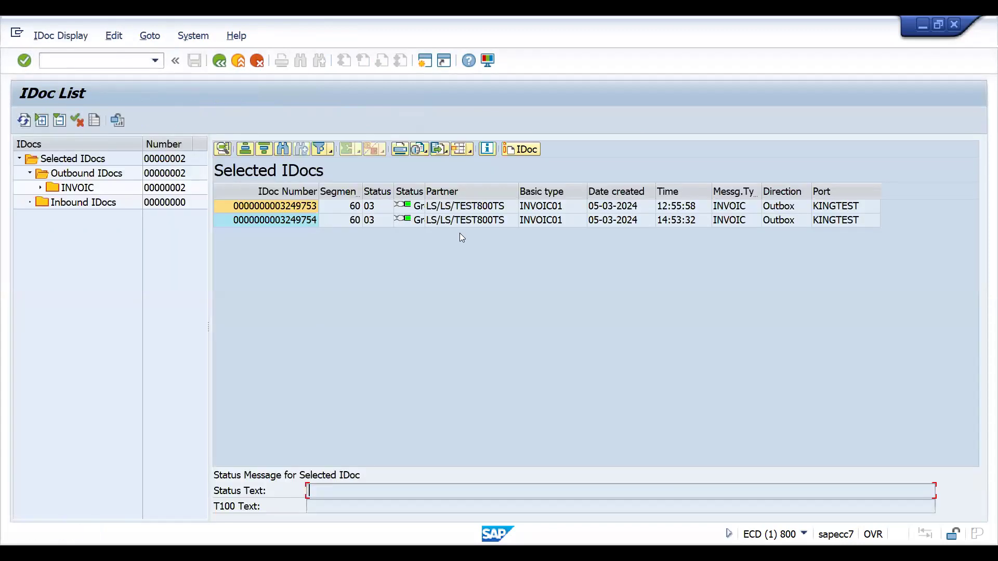
pyautogui.click(325, 227)
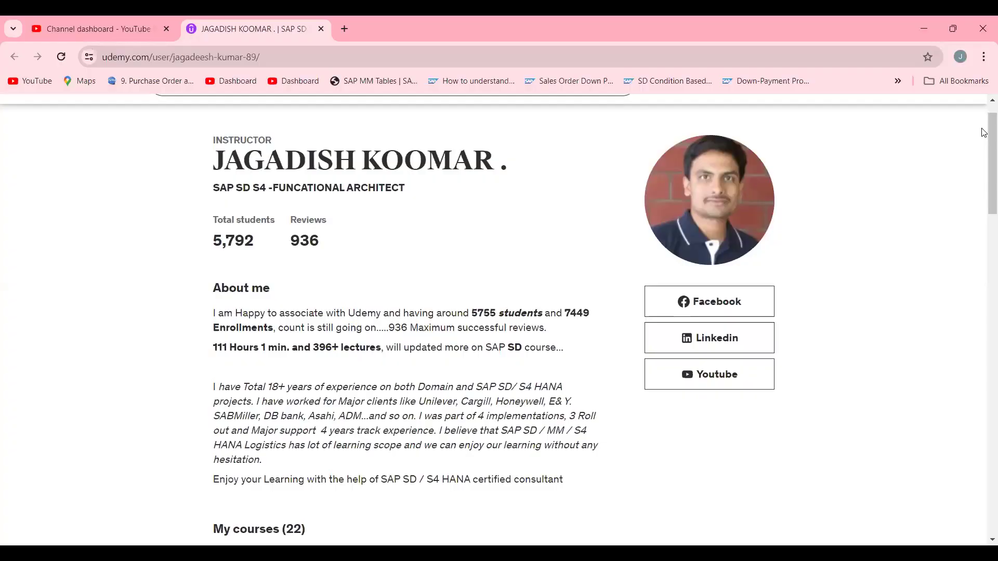
# Step: Switch to the browser and look over the Udemy instructor's profile and first courses
pyautogui.scroll(-6, 910, 197)
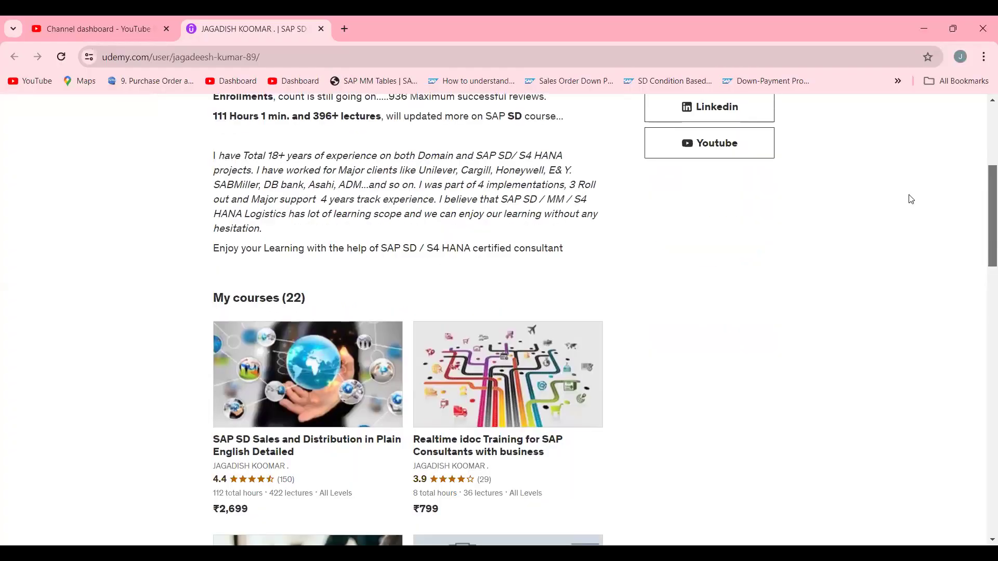
pyautogui.moveTo(985, 195); pyautogui.dragTo(985, 85)
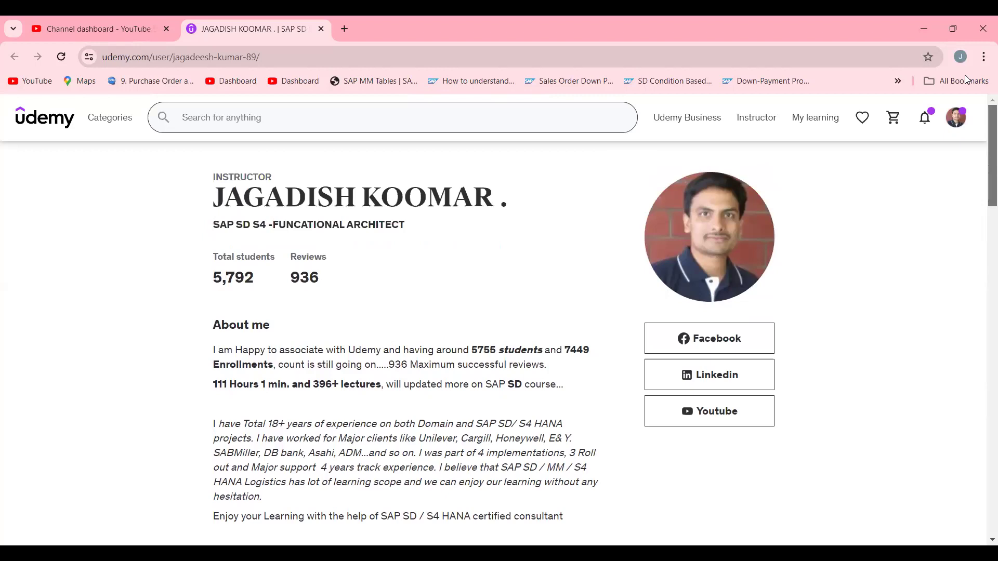
pyautogui.hotkey('alt', 'Tab')
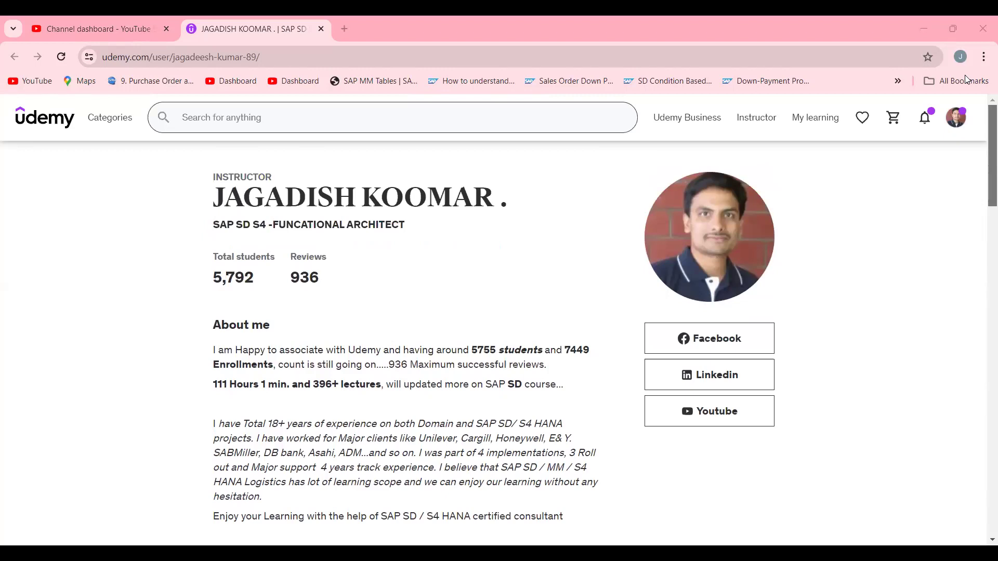